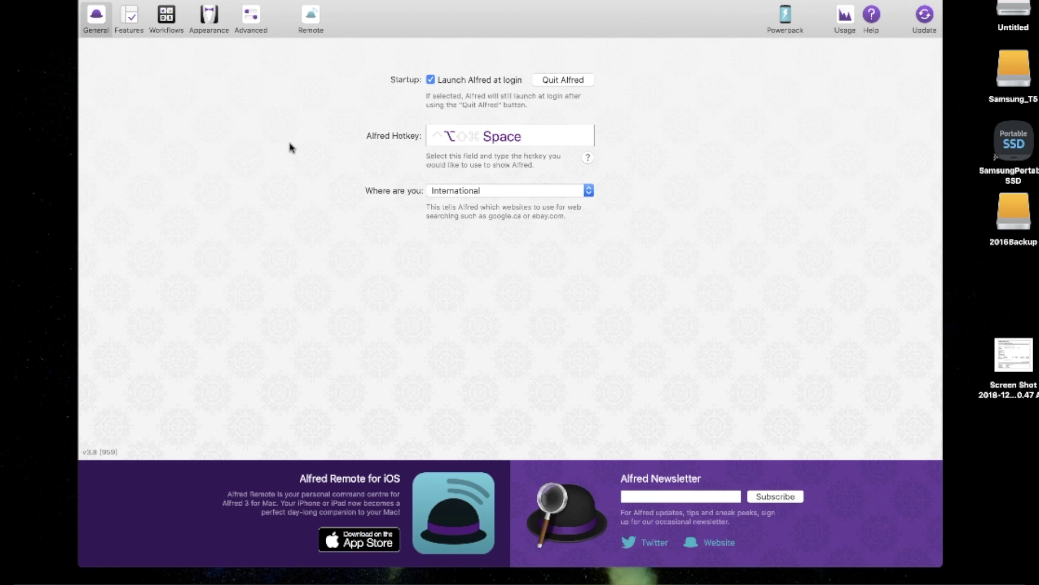
# - Browse Alfred's File Search, Web Search, Calculator and System feature settings
pyautogui.click(130, 16)
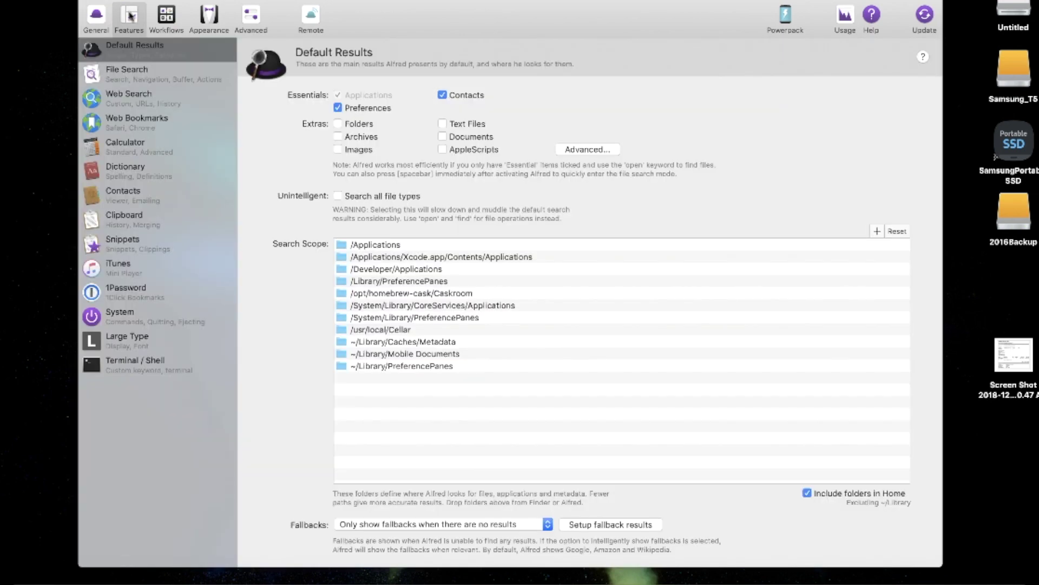
pyautogui.click(163, 79)
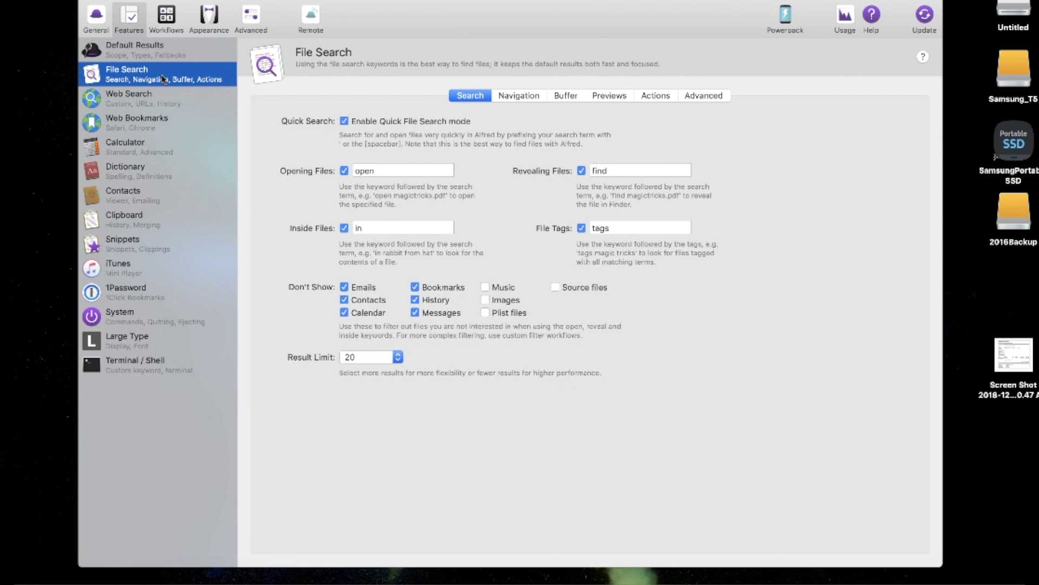
pyautogui.click(165, 102)
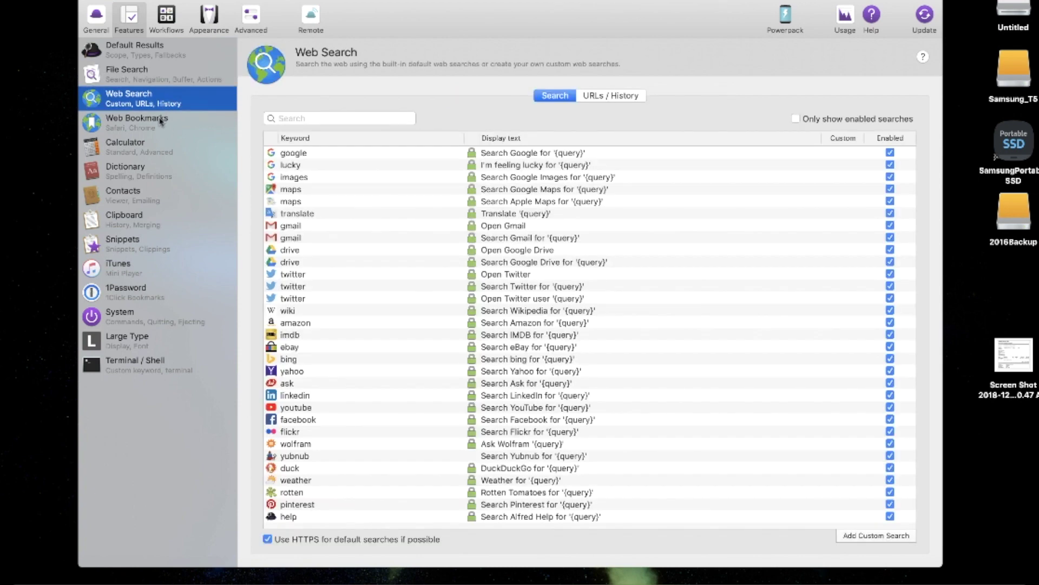
pyautogui.click(157, 150)
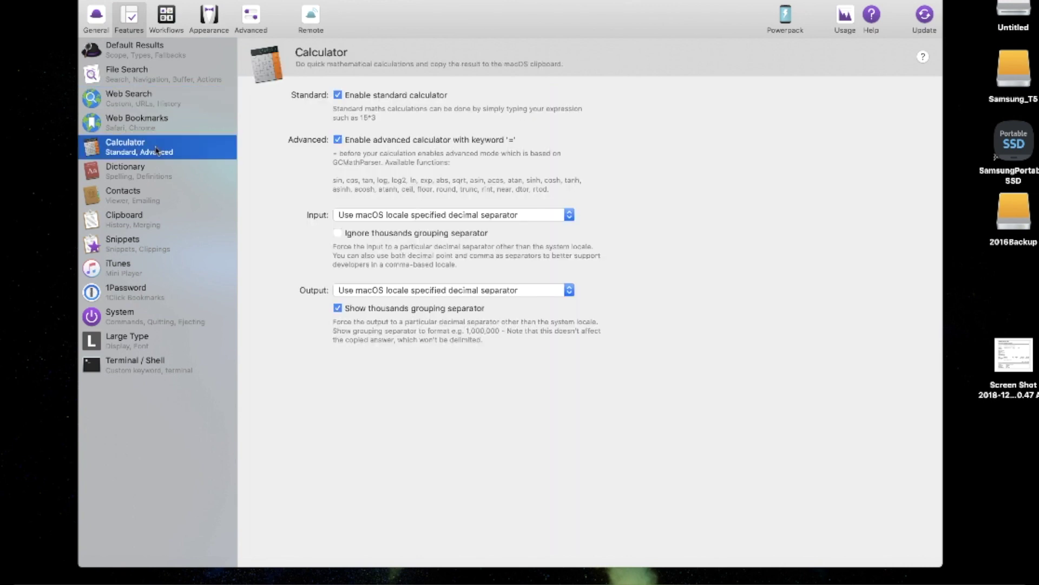
pyautogui.click(195, 323)
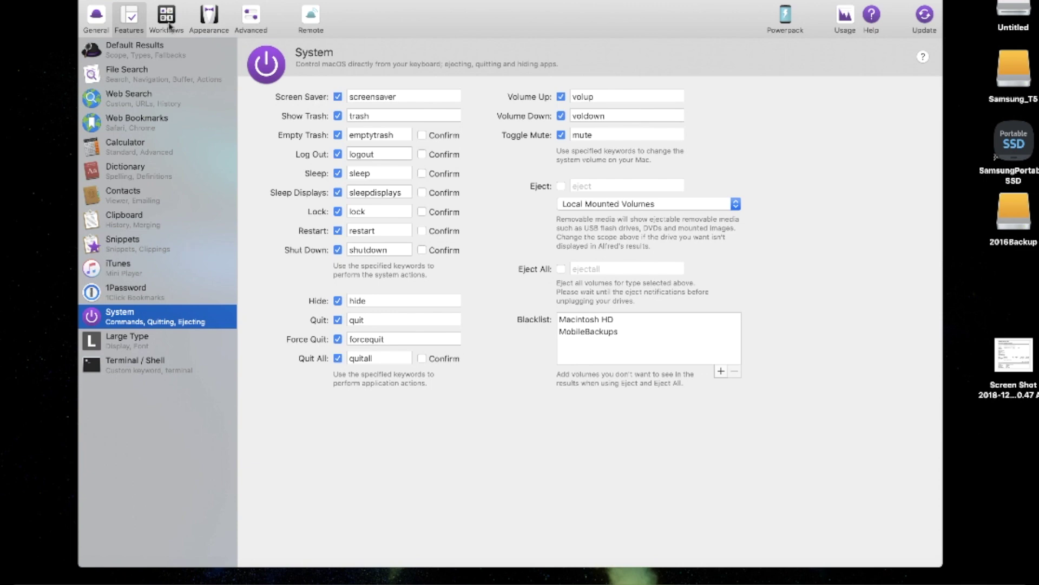
# - Try a launcher search for 'app', dismiss it, and view the Workflows page
pyautogui.hotkey('alt', 'space')
pyautogui.write('app')
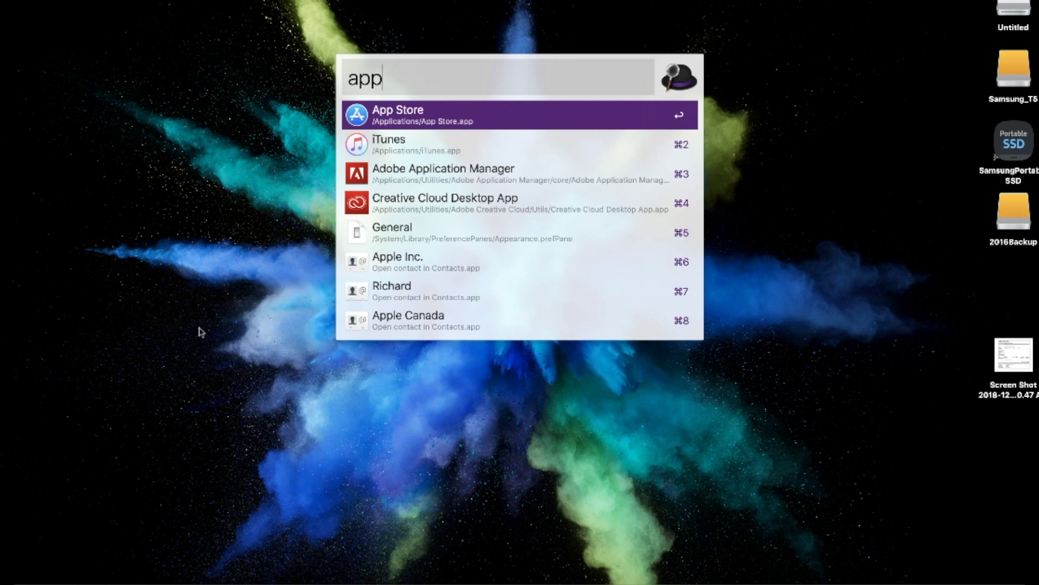
pyautogui.press('Escape')
pyautogui.click(169, 25)
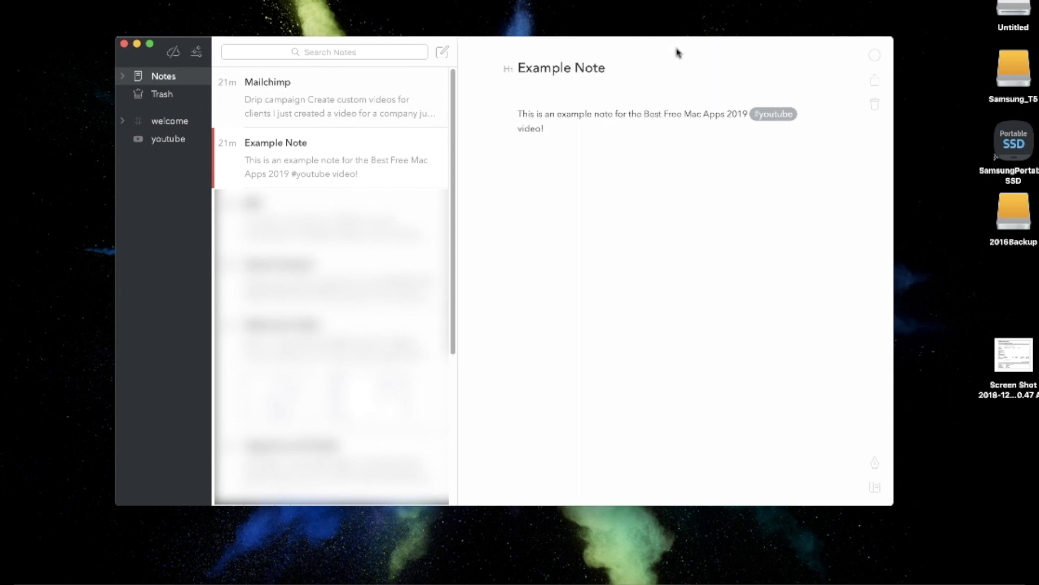
# - Check the current note's word count and details, and peek at the formatting options
pyautogui.click(875, 55)
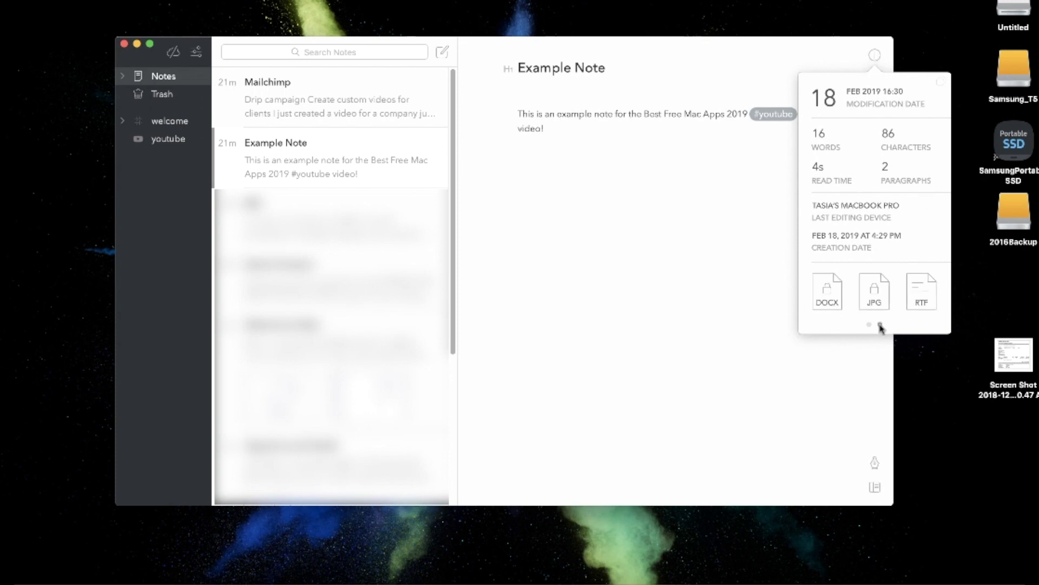
pyautogui.press('Escape')
pyautogui.click(875, 463)
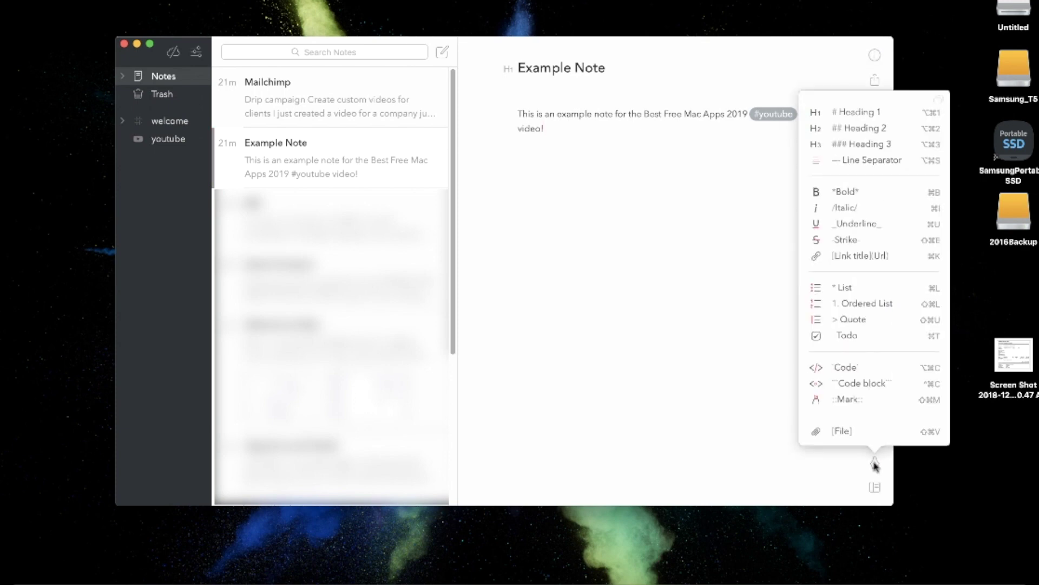
pyautogui.click(875, 463)
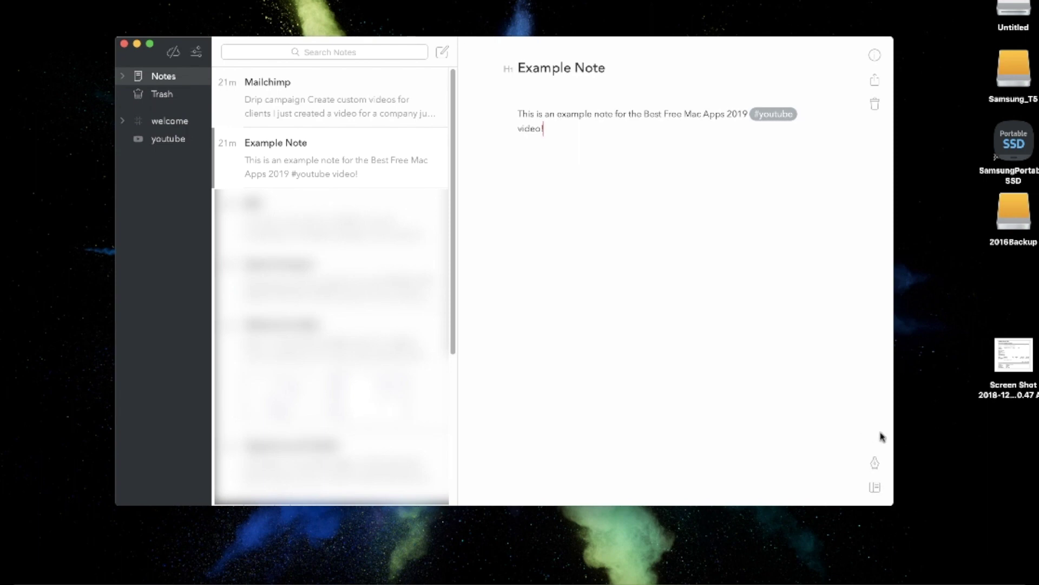
# - Search notes for 'youtub', filter by the youtube tag, then show all notes again
pyautogui.click(328, 50)
pyautogui.write('youtub')
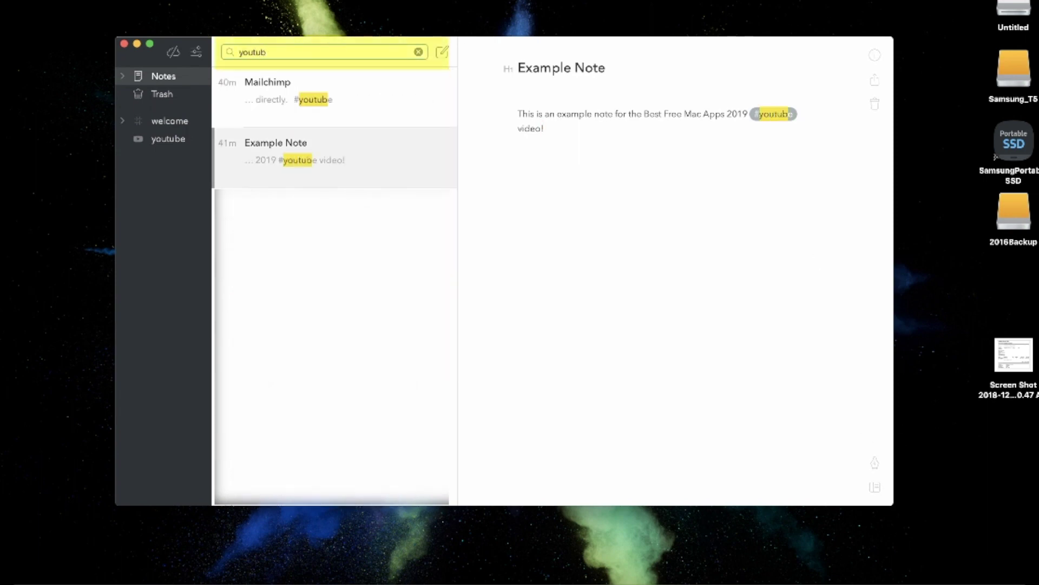
pyautogui.click(419, 51)
pyautogui.click(174, 139)
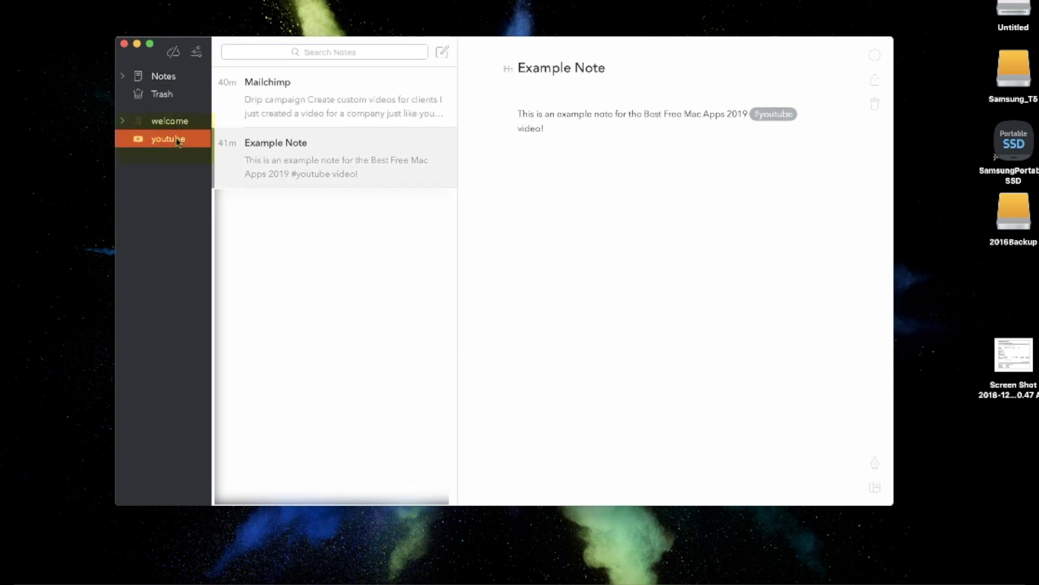
pyautogui.click(182, 80)
# - Create a new note with todo 'schedule social posts' plus an empty todo, then open Sync preferences
pyautogui.click(441, 52)
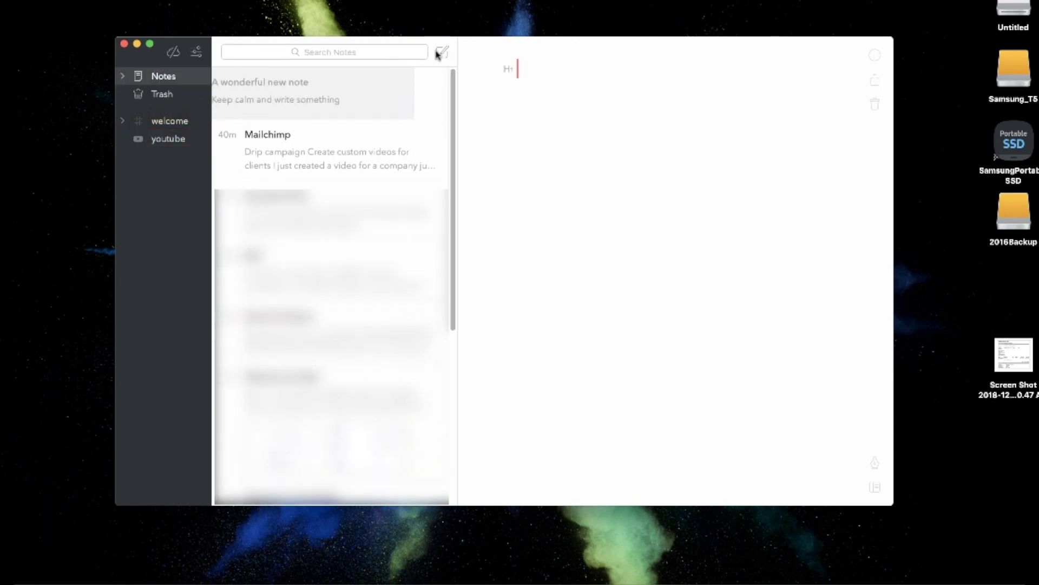
pyautogui.click(871, 460)
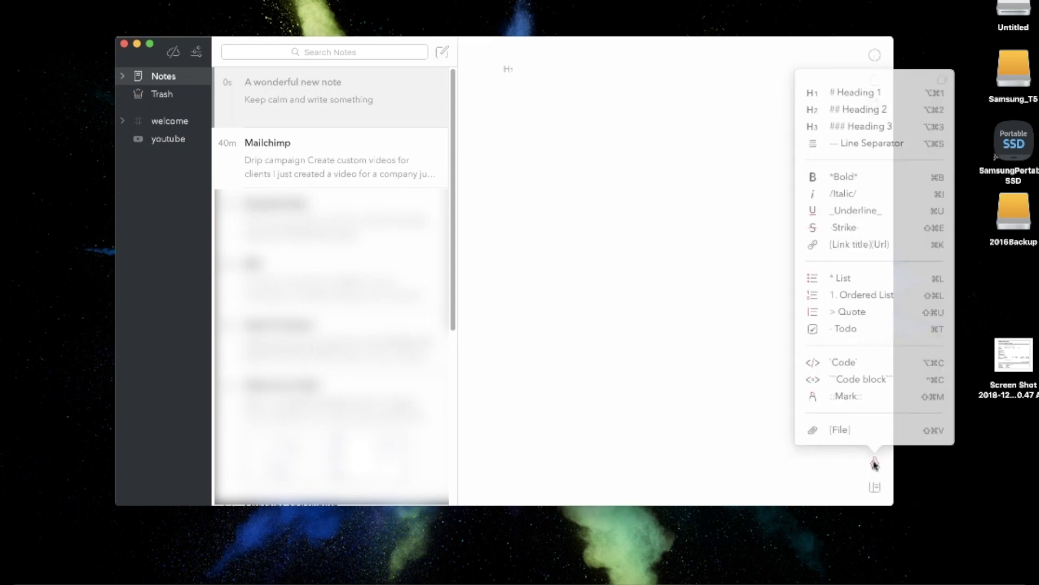
pyautogui.click(863, 335)
pyautogui.write('schedule social posts')
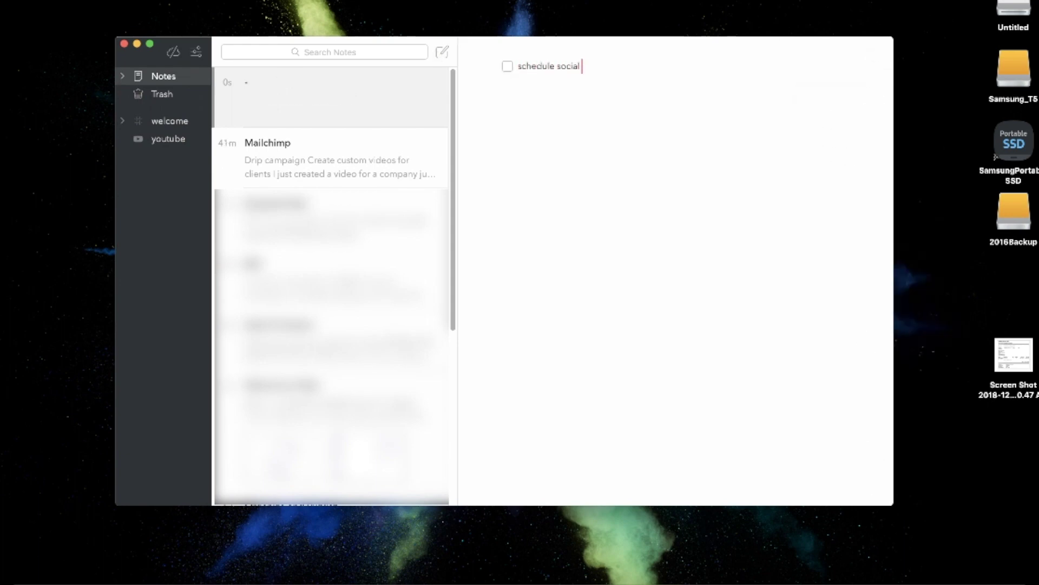
pyautogui.press('Return')
pyautogui.click(174, 52)
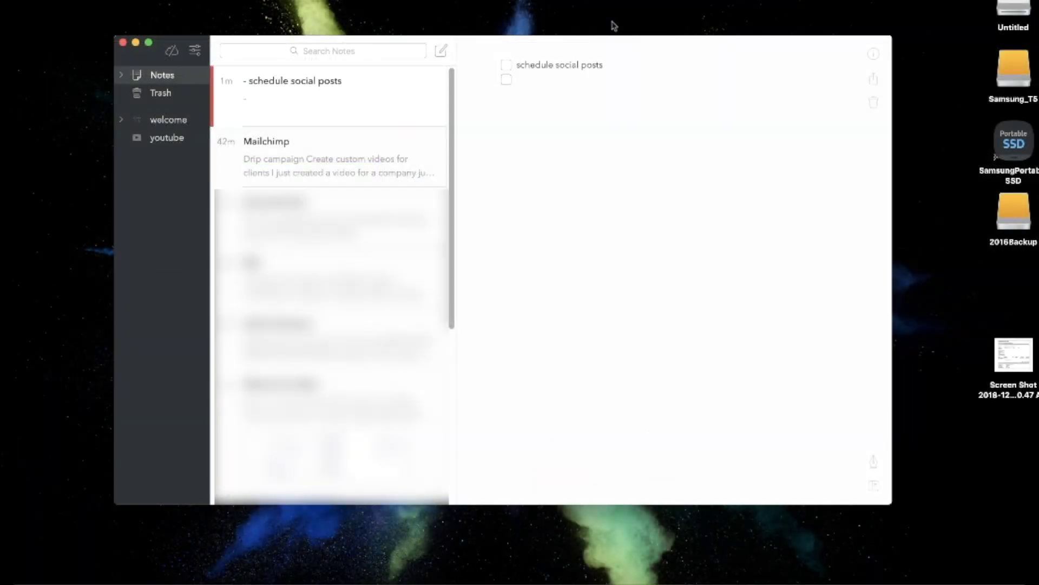
# - Hold Command to display CheatSheet's full list of Bear keyboard shortcuts
pyautogui.press('super')
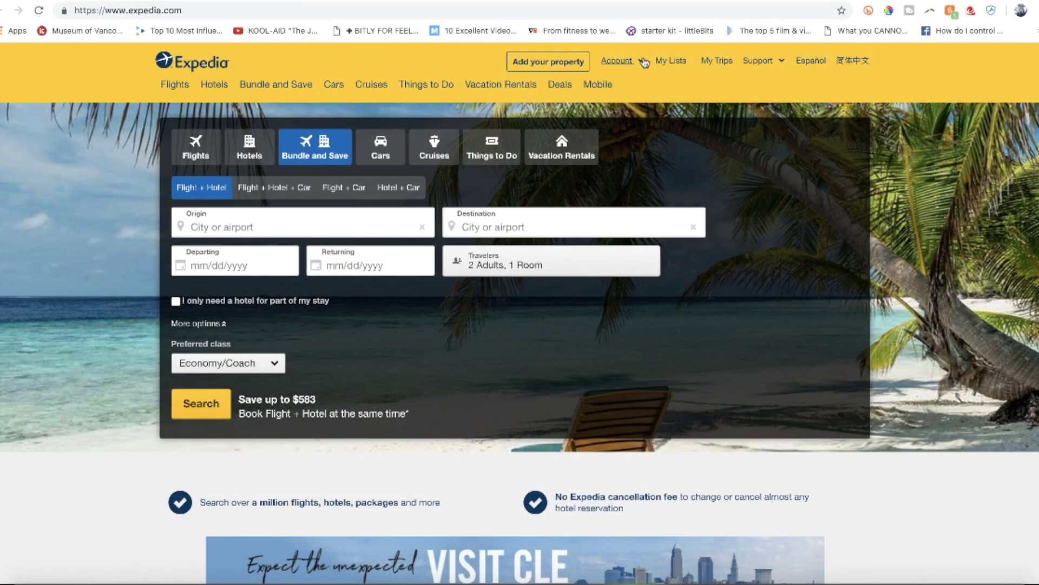
# - Sign in to Expedia using Dashlane's autofilled saved login
pyautogui.click(641, 62)
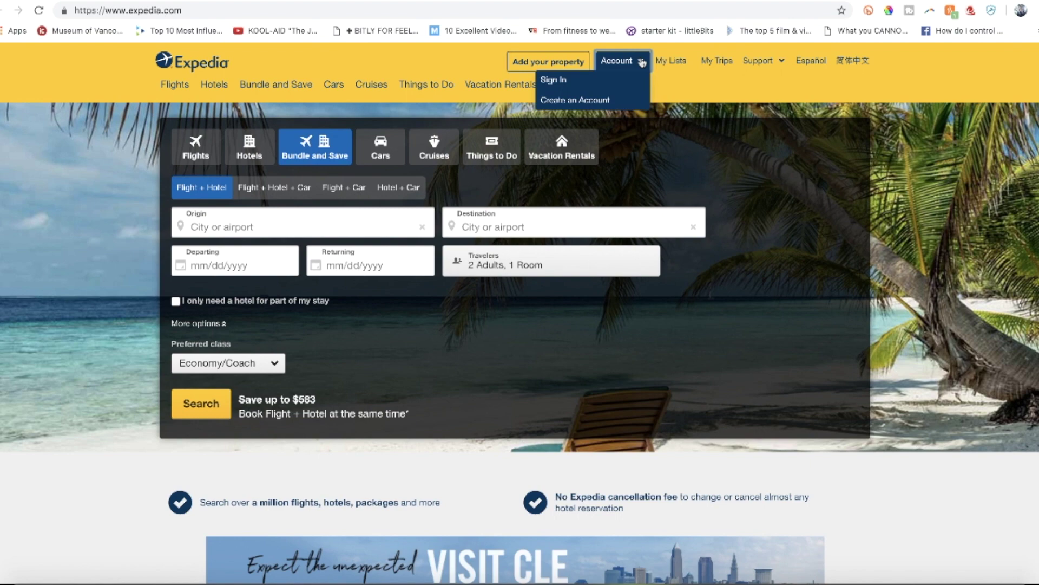
pyautogui.click(563, 80)
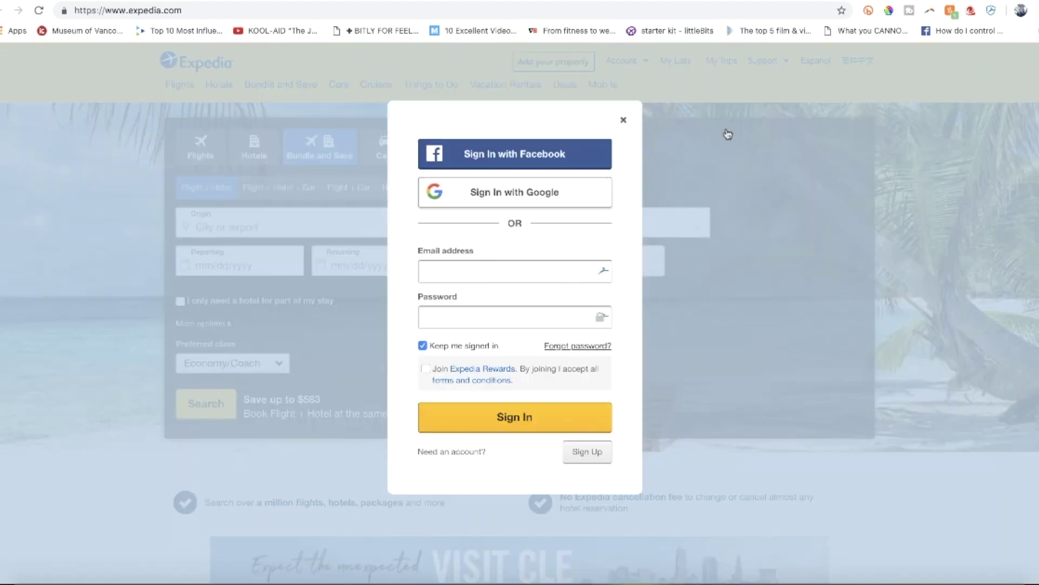
pyautogui.click(602, 273)
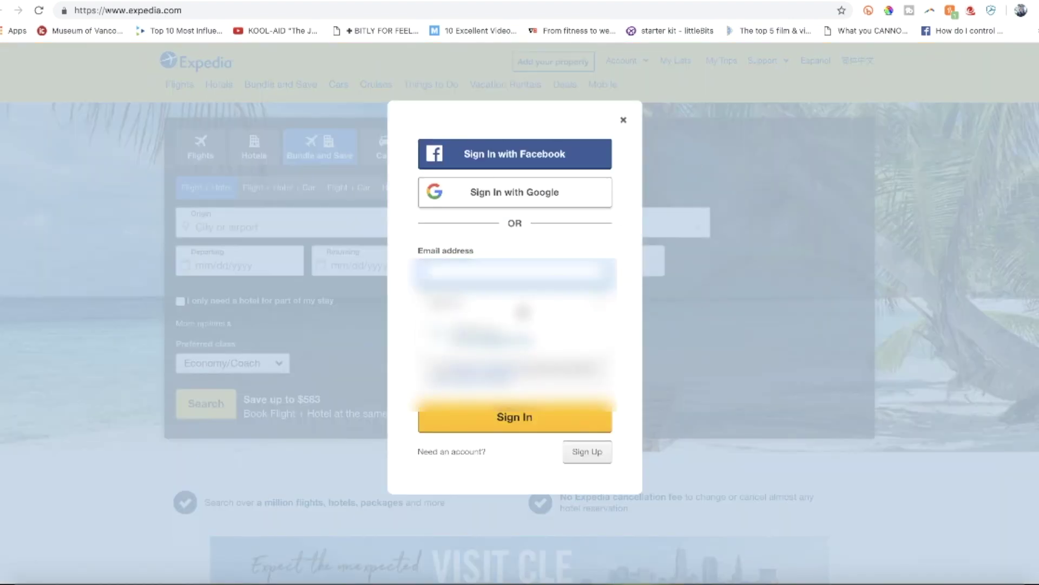
pyautogui.click(528, 330)
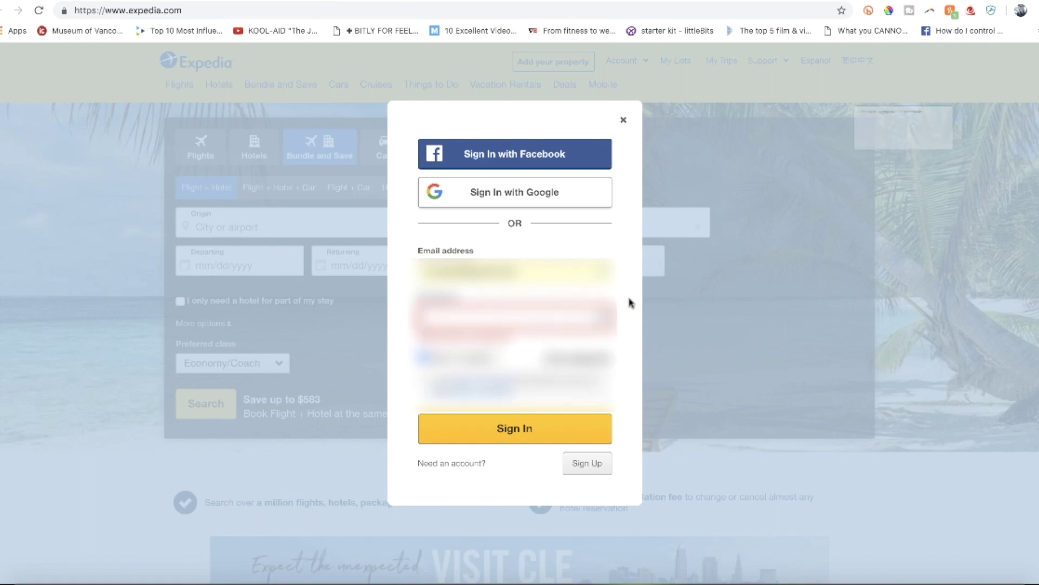
pyautogui.press('Return')
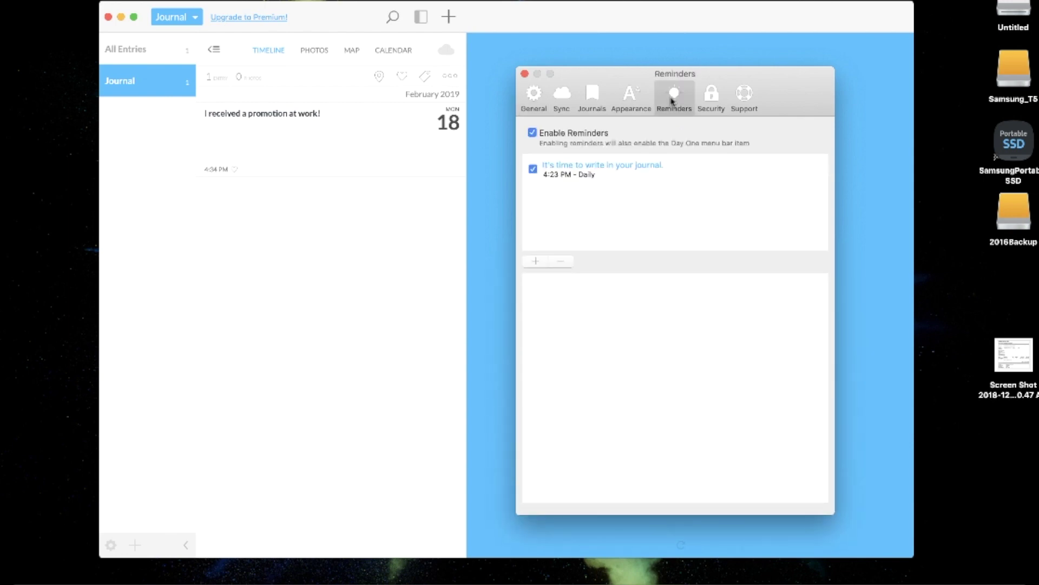
# - Close Reminders preferences, open the promotion entry, and type 'work' into its tag search
pyautogui.click(526, 74)
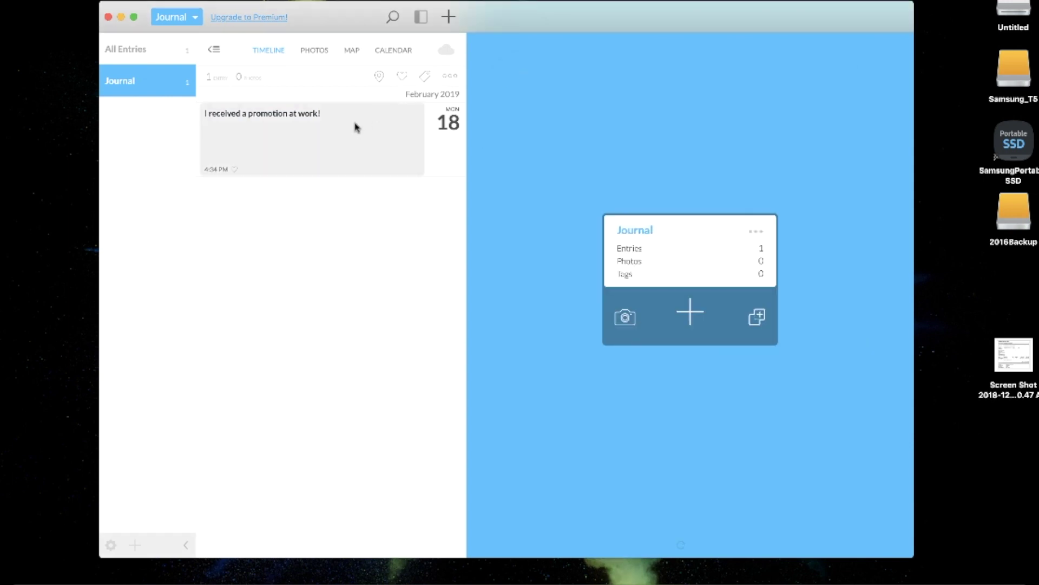
pyautogui.click(354, 126)
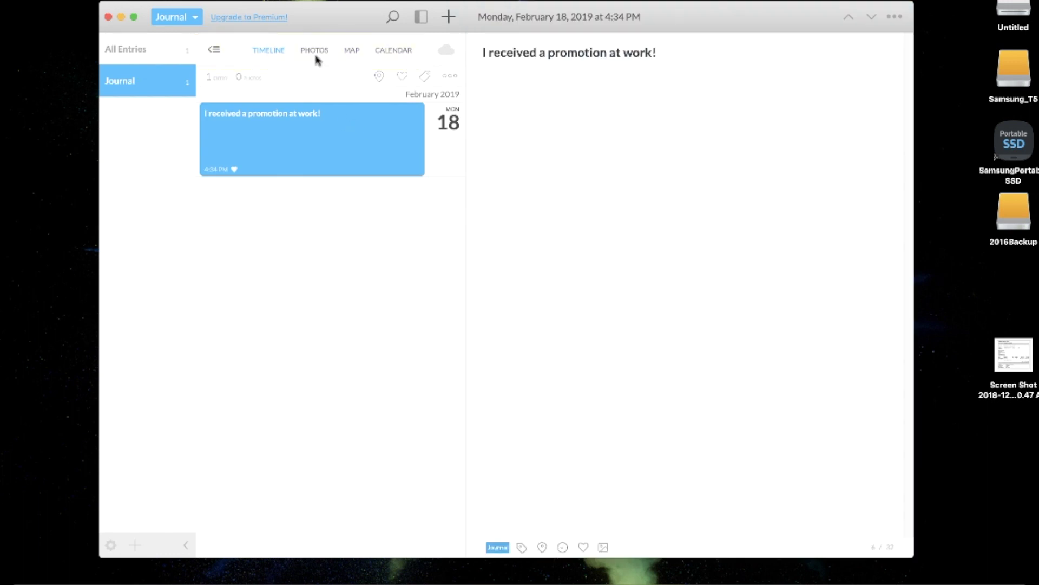
pyautogui.click(522, 547)
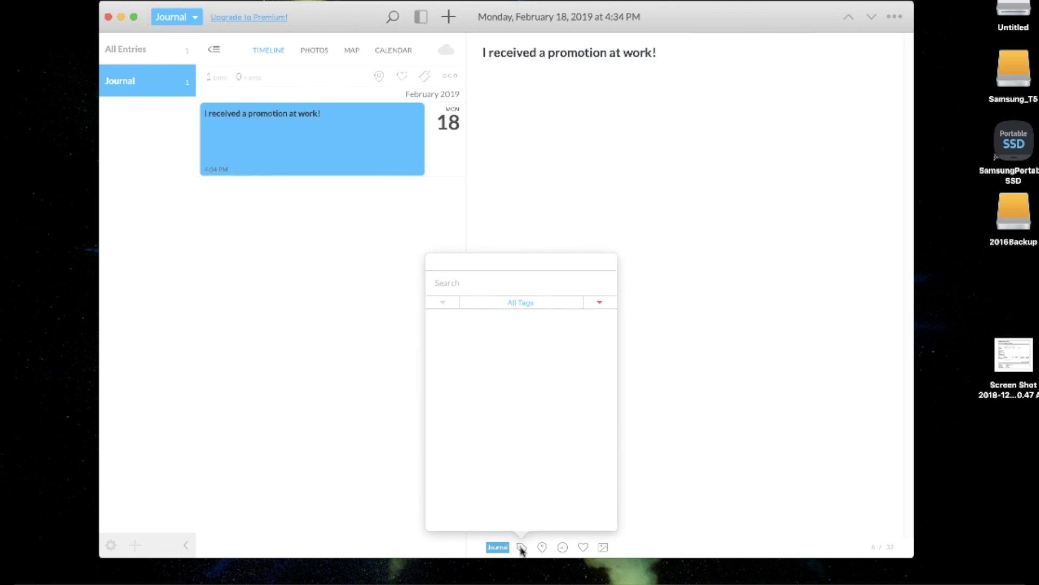
pyautogui.write('work')
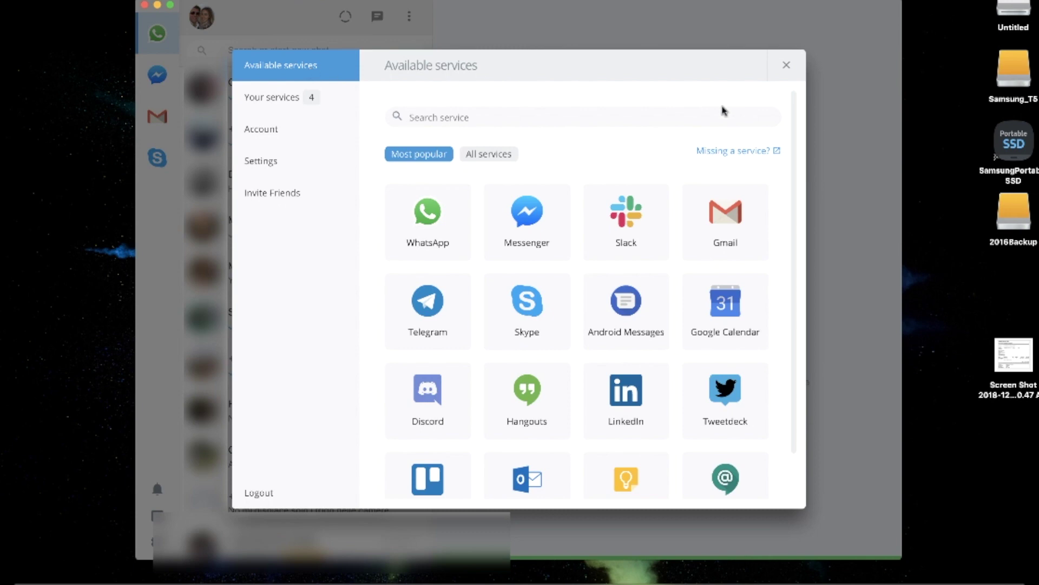
# - Scroll the Available services catalogue, then close it to return to the Gmail account
pyautogui.moveTo(793, 99); pyautogui.dragTo(789, 186)
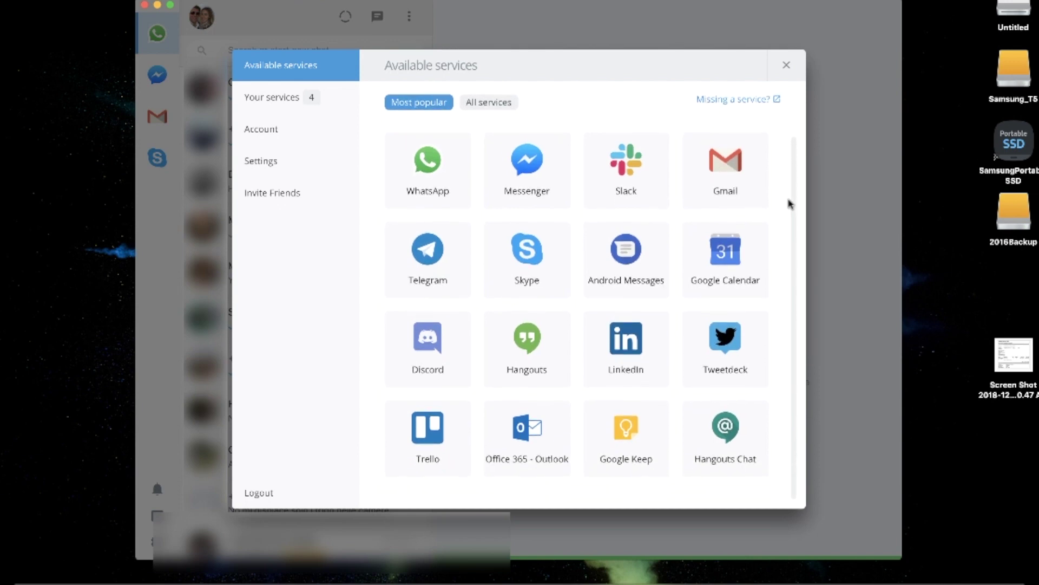
pyautogui.press('Escape')
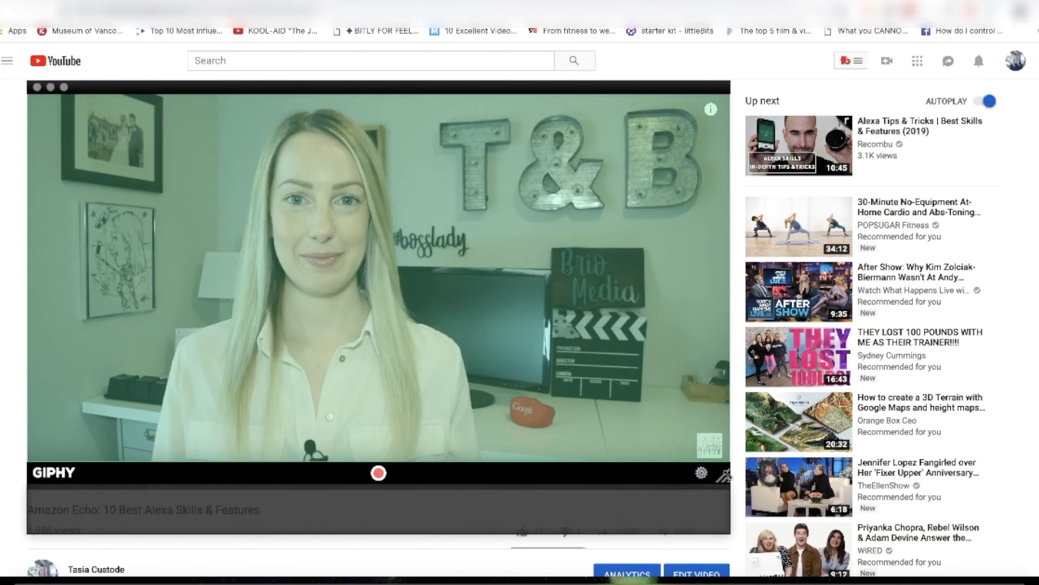
# - Record a short clip of the YouTube video and trim the GIF to 2.2 seconds
pyautogui.click(378, 473)
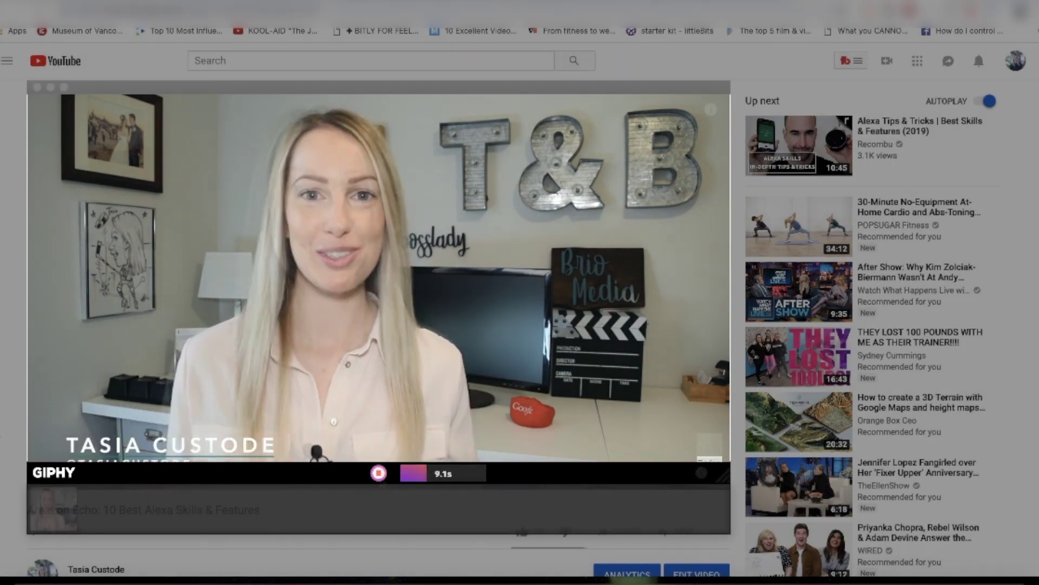
pyautogui.click(378, 473)
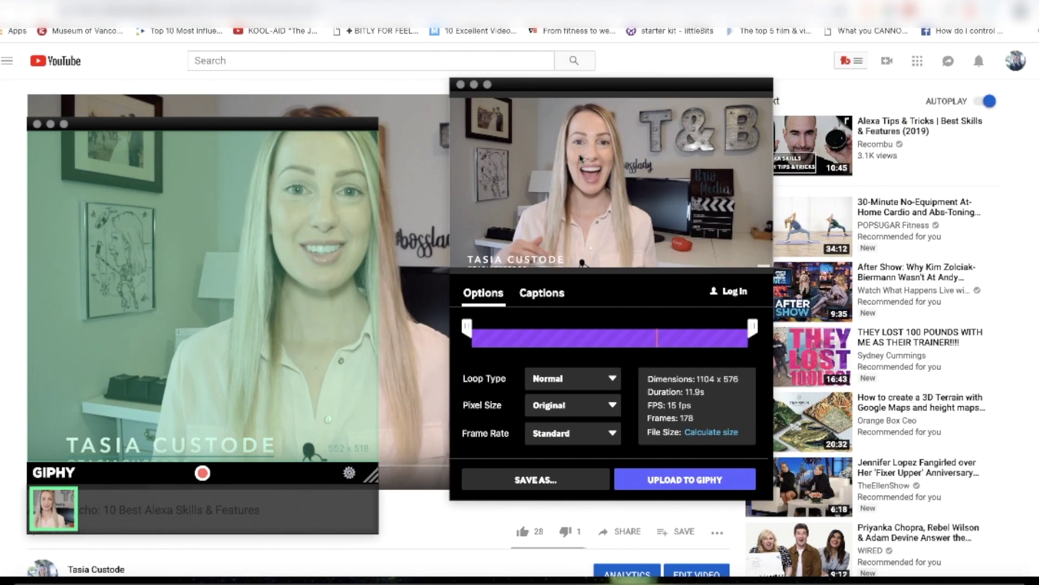
pyautogui.moveTo(753, 324); pyautogui.dragTo(475, 341)
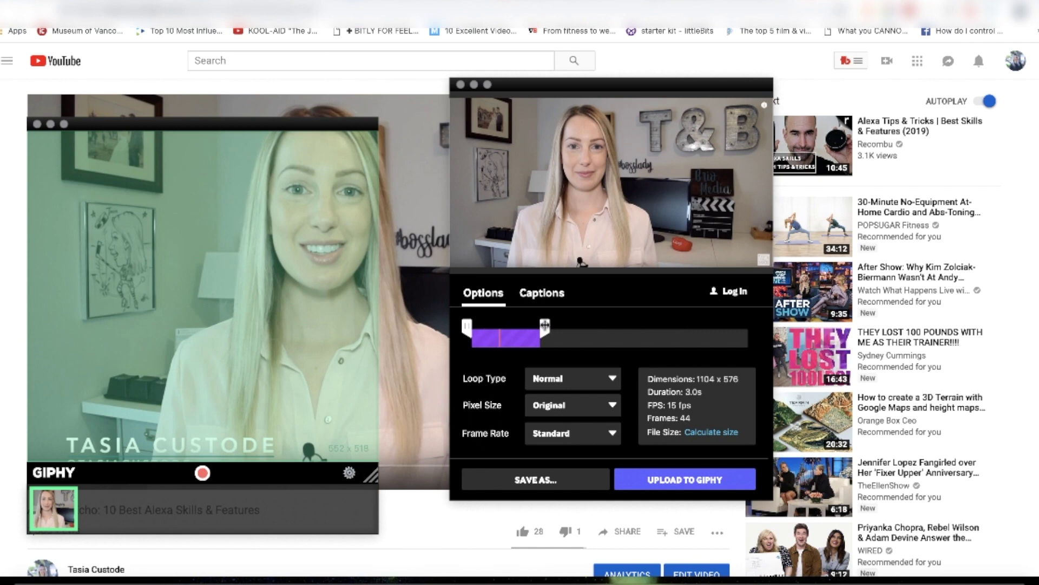
pyautogui.moveTo(545, 324); pyautogui.dragTo(632, 325)
pyautogui.moveTo(466, 327); pyautogui.dragTo(573, 337)
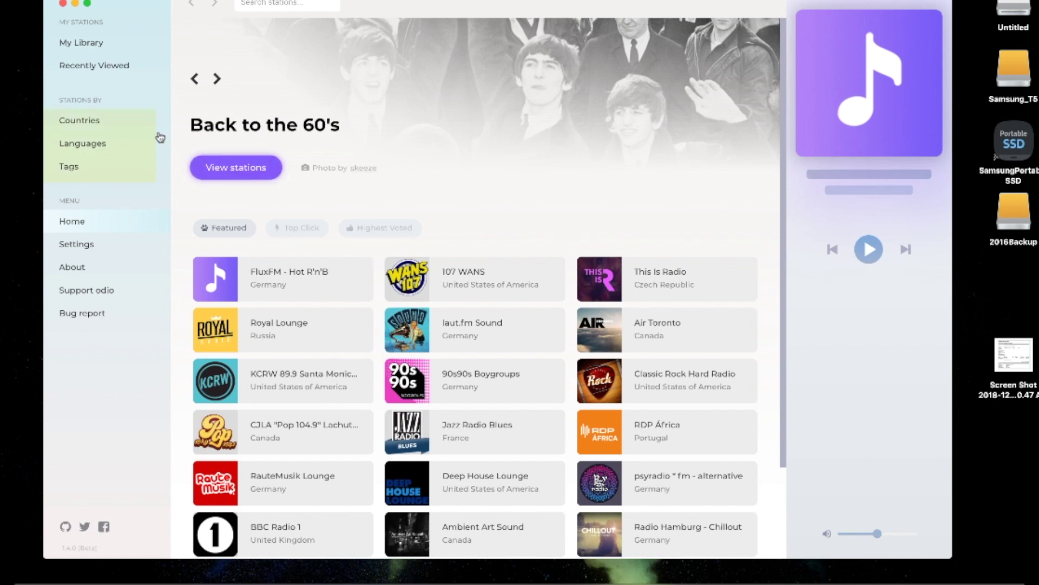
# - Browse Odio's radio stations by country, language and tag
pyautogui.click(117, 125)
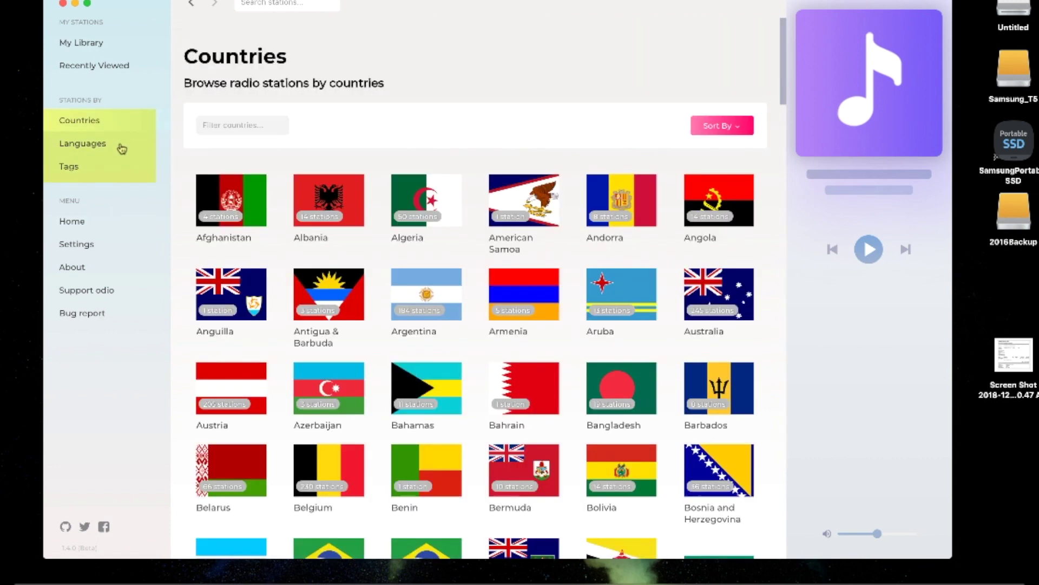
pyautogui.click(122, 149)
pyautogui.click(116, 167)
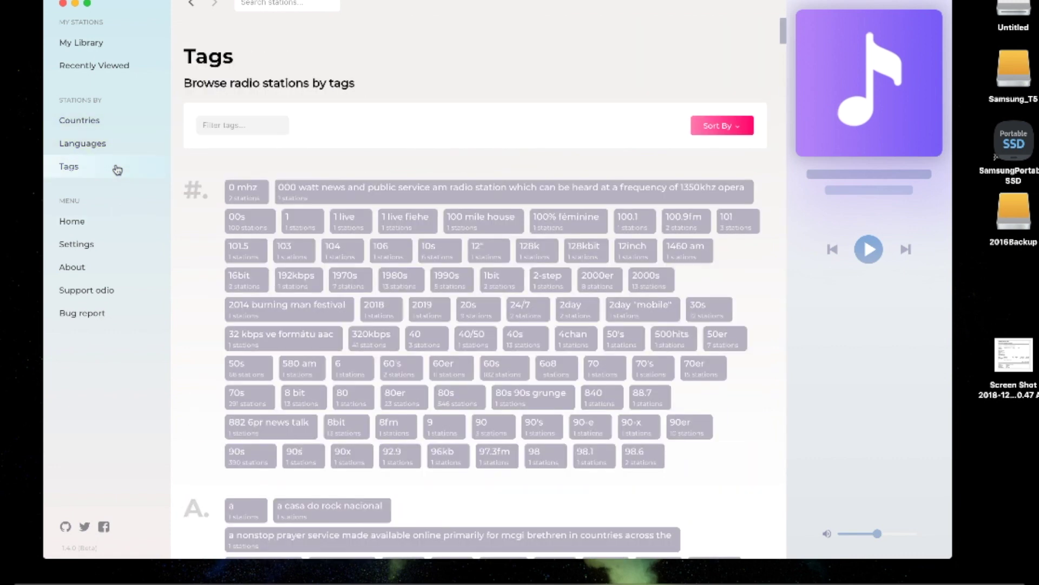
# - From My Library, play CFRB News/Talk 1010, then switch to CBC Music Toronto
pyautogui.click(107, 45)
pyautogui.moveTo(290, 135)
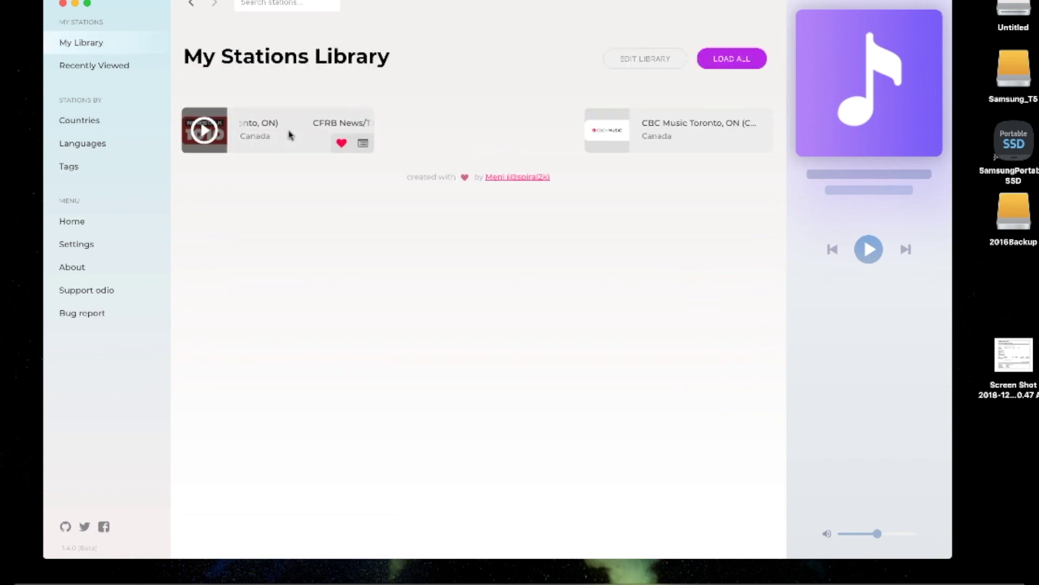
pyautogui.click(205, 133)
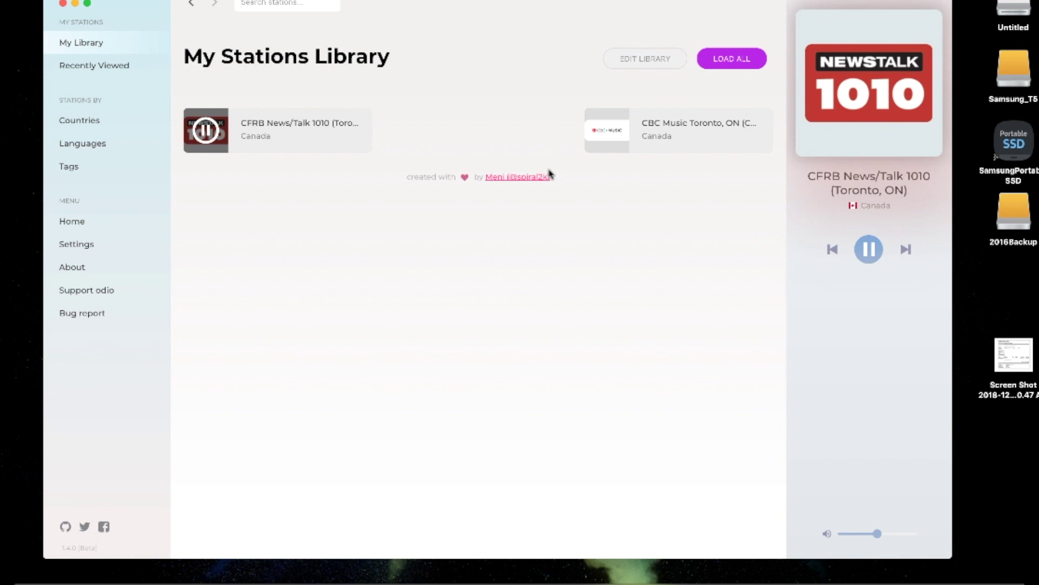
pyautogui.moveTo(608, 133)
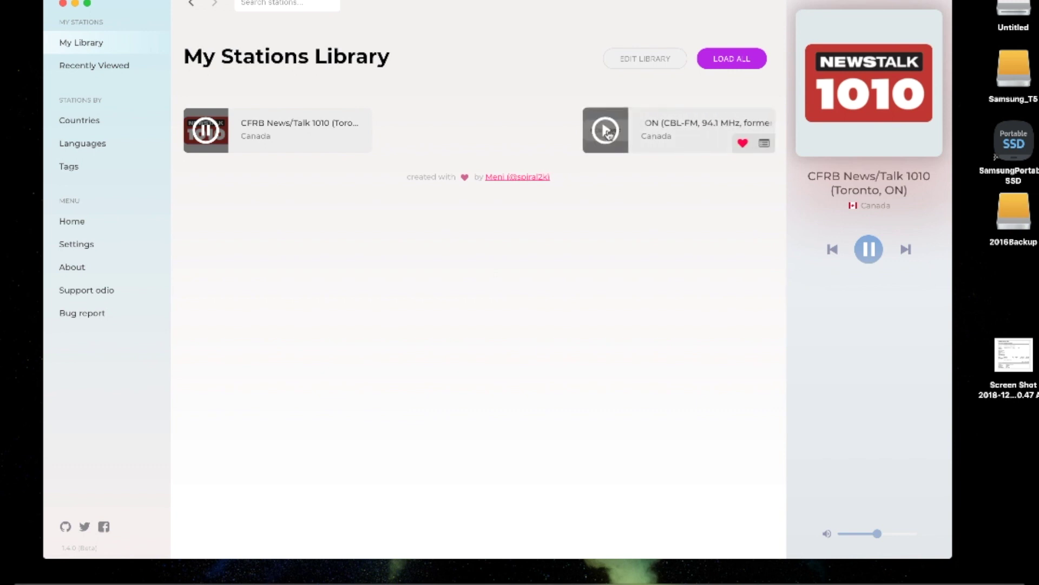
pyautogui.click(606, 131)
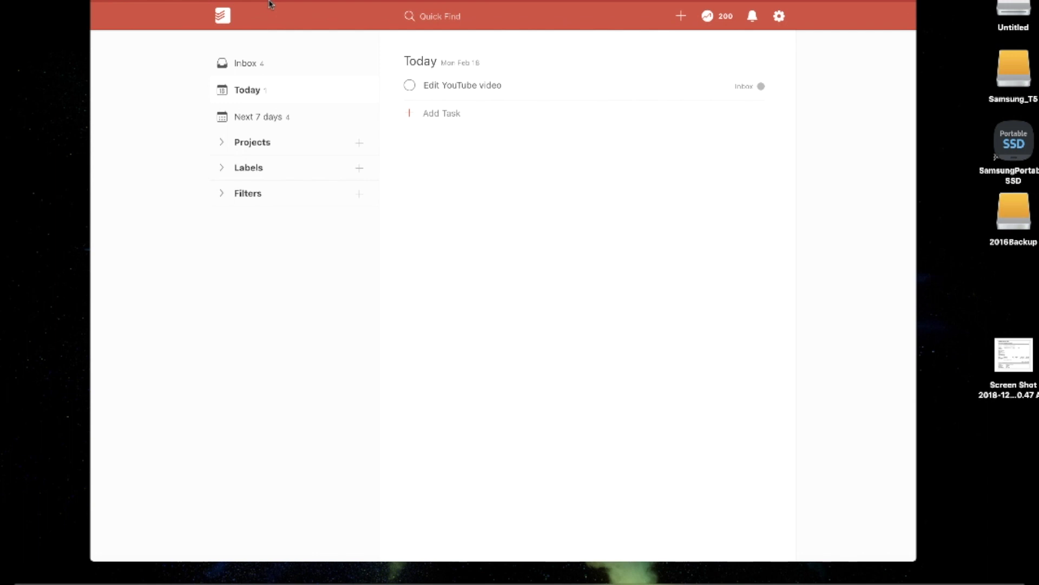
# - In the Inbox, quick-add the recurring task 'pay visa bill 1st monday of', due Mar 4
pyautogui.click(271, 67)
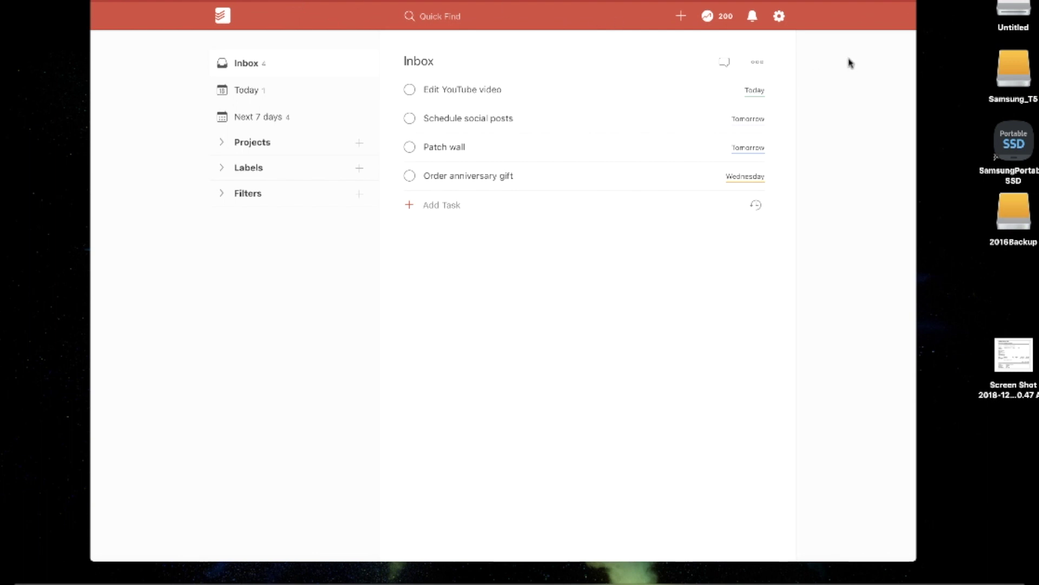
pyautogui.click(680, 16)
pyautogui.write('pay')
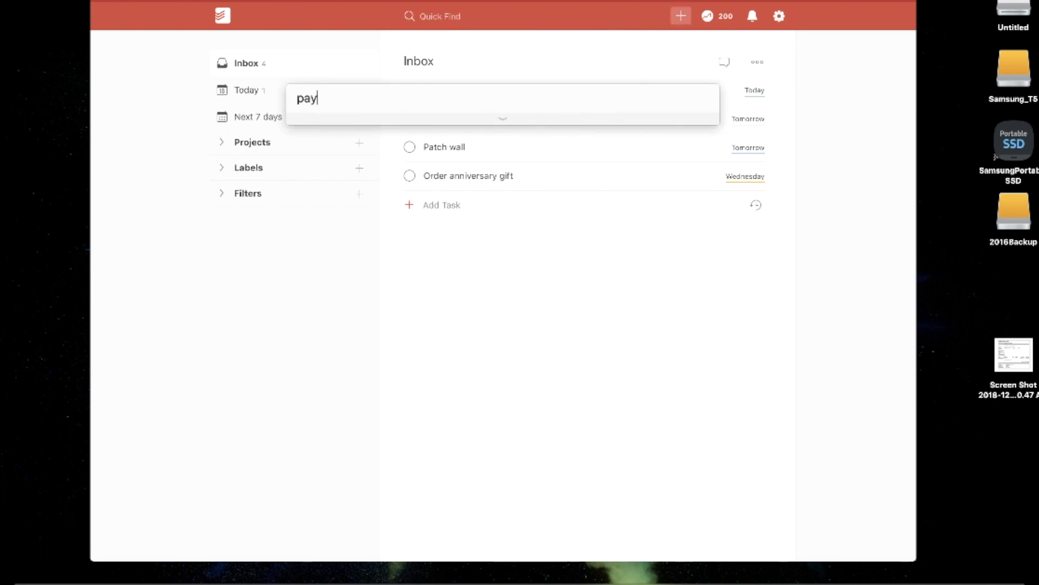
pyautogui.write(' visa bill 1st monday of')
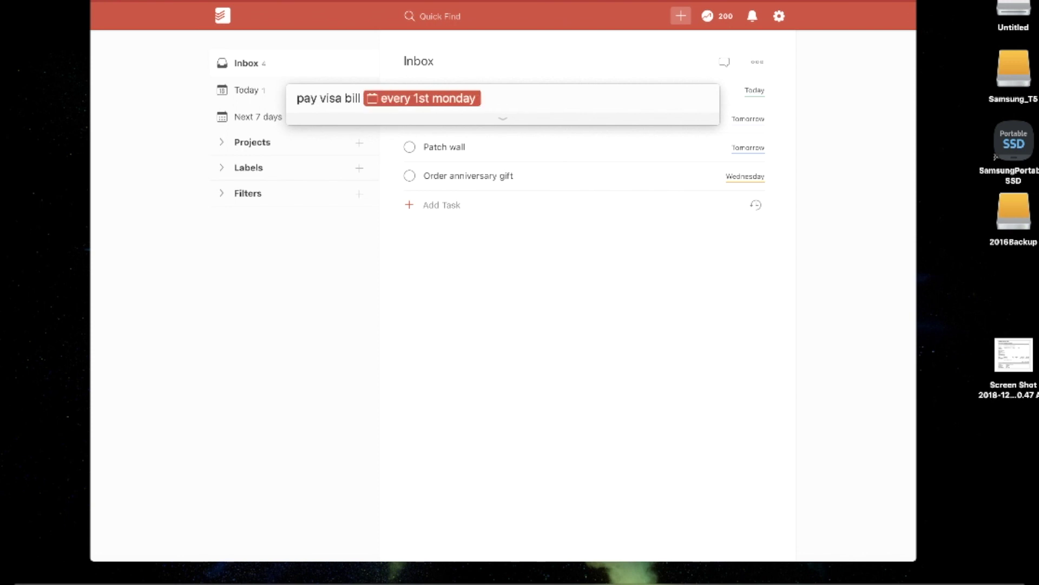
pyautogui.press('Return')
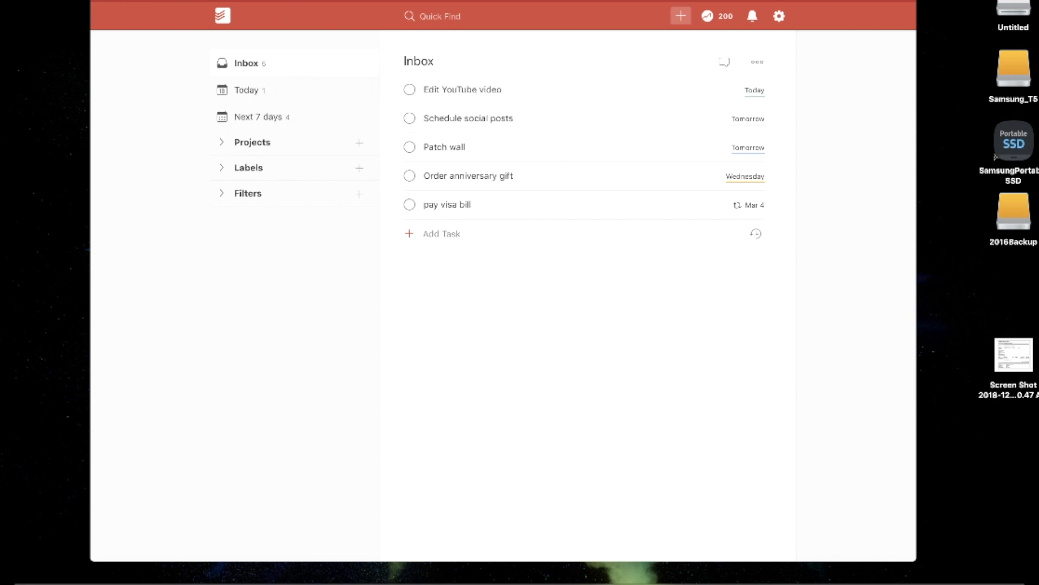
# - Expand the Projects, Labels and Filters sections of the sidebar
pyautogui.click(223, 143)
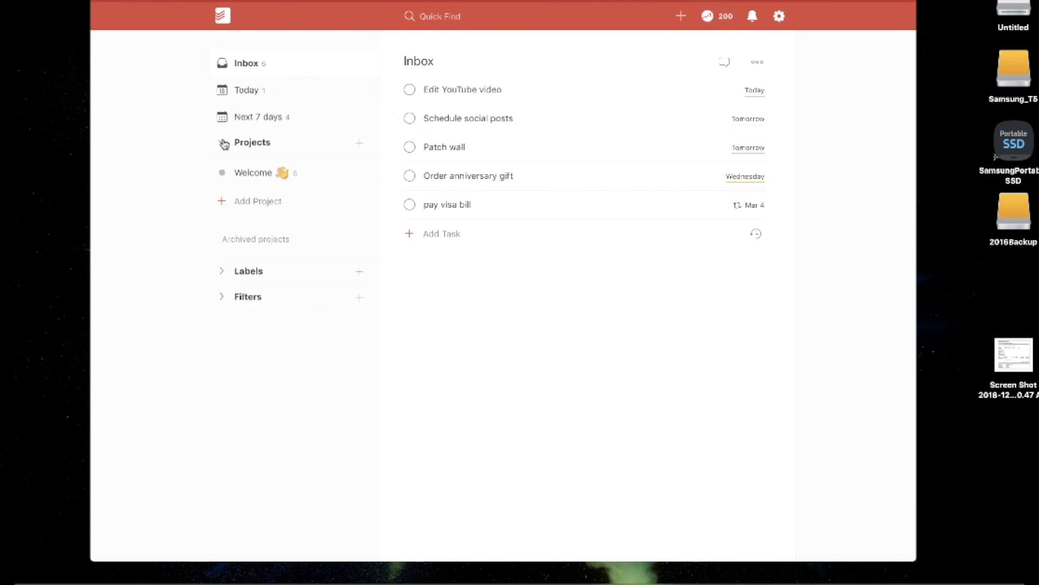
pyautogui.click(221, 275)
pyautogui.click(220, 361)
pyautogui.scroll(-2, 381, 281)
# - Start a new task below 'Edit YouTube video' from that task's options menu
pyautogui.click(397, 89)
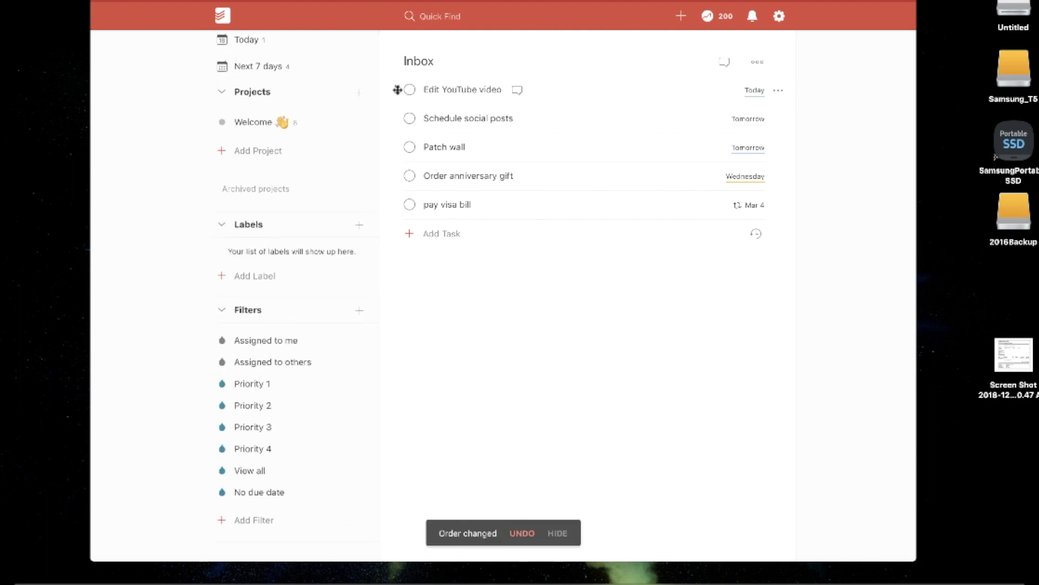
pyautogui.click(781, 93)
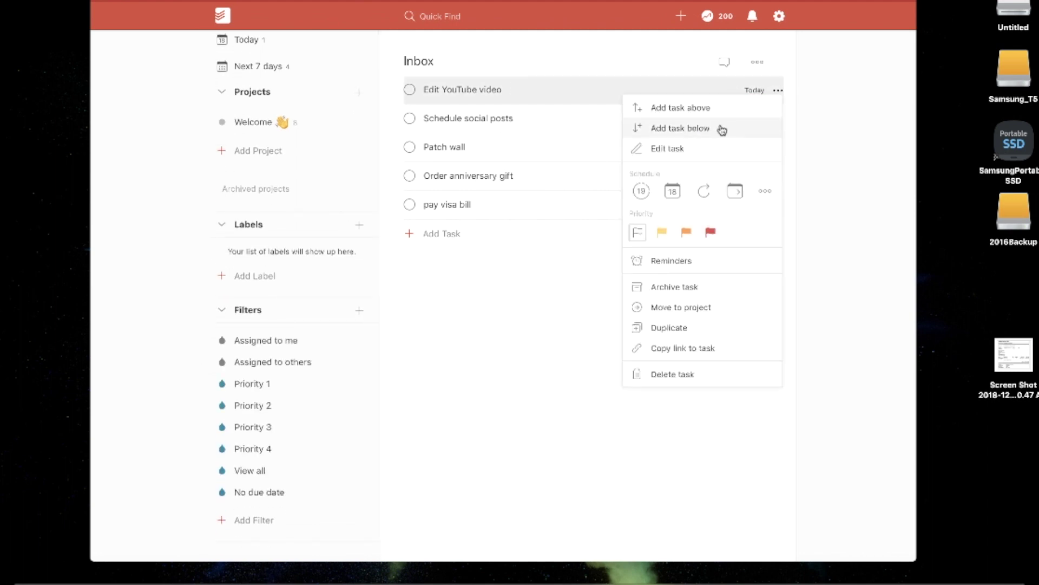
pyautogui.click(765, 194)
pyautogui.click(767, 195)
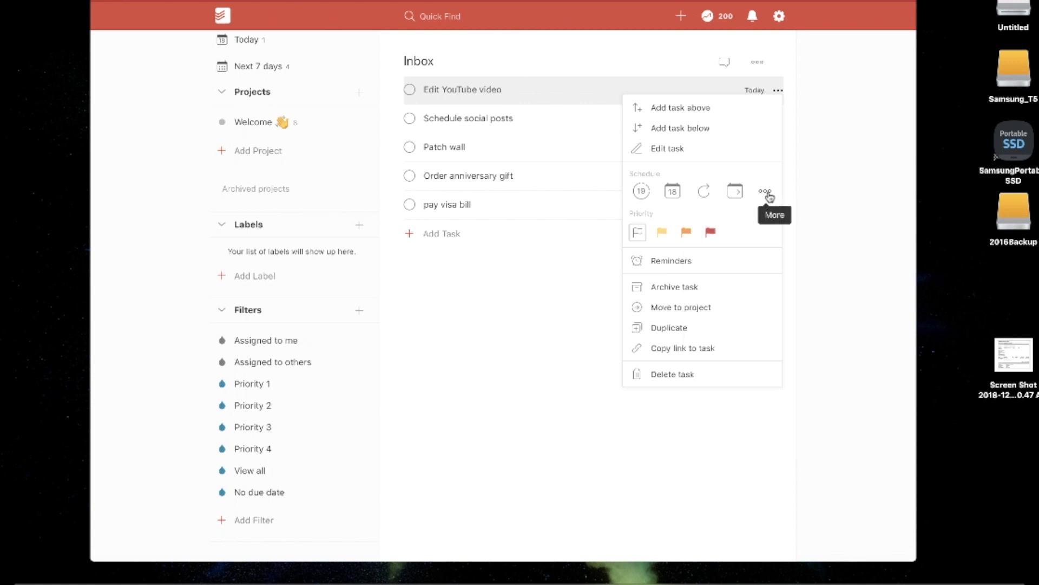
pyautogui.click(733, 127)
pyautogui.click(767, 148)
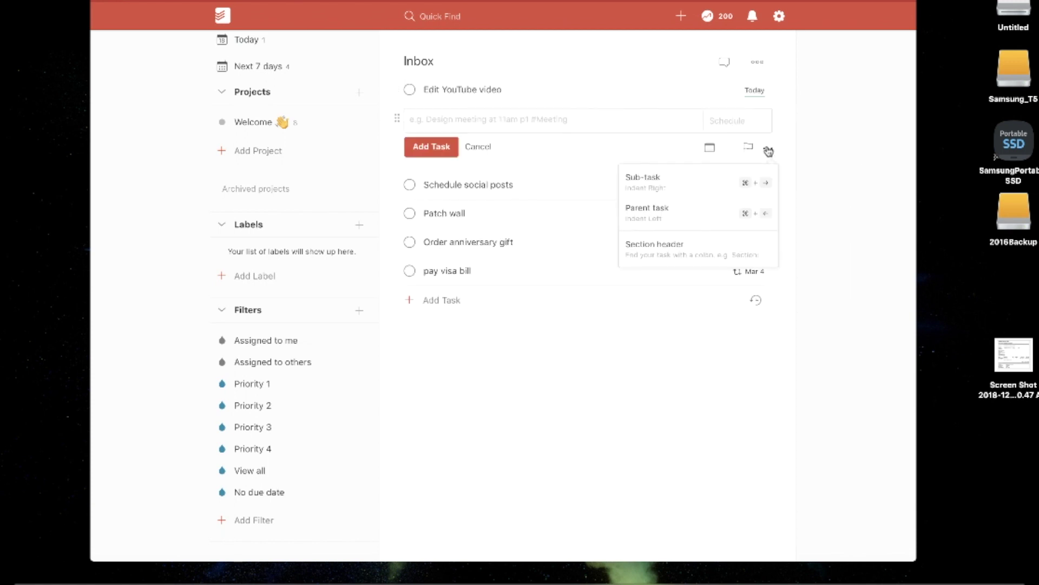